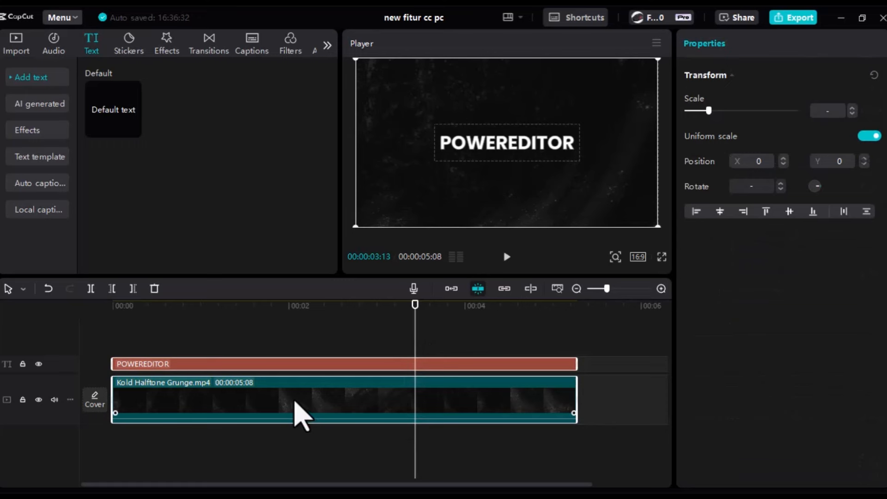
# - Combine the POWEREDITOR title and Kold Halftone Grunge.mp4 into a compound clip and open its text for editing
pyautogui.rightClick(298, 413)
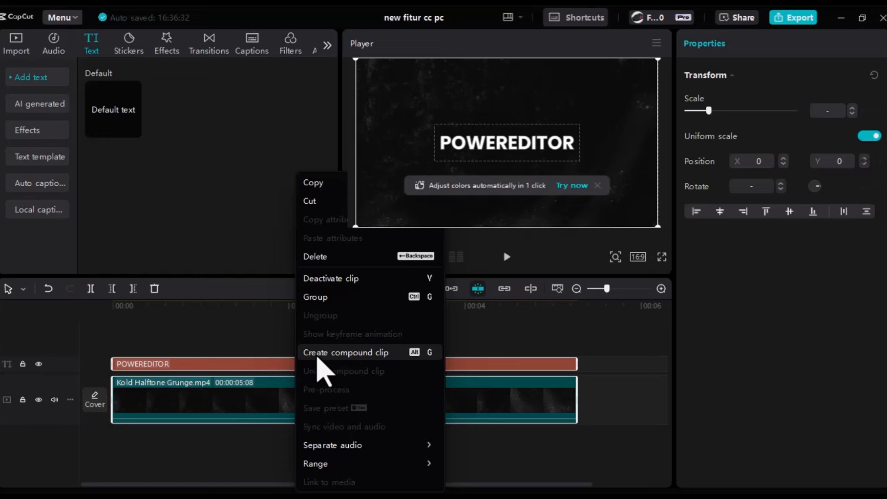
pyautogui.click(317, 356)
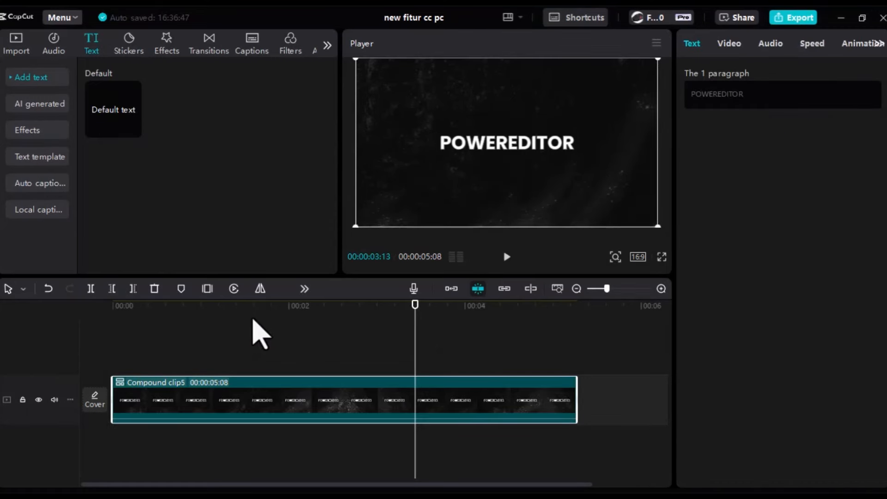
pyautogui.click(265, 309)
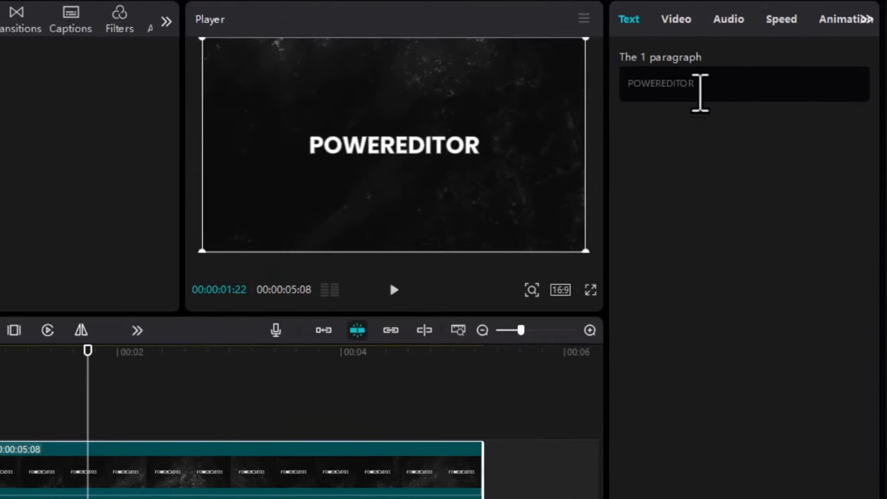
pyautogui.click(707, 89)
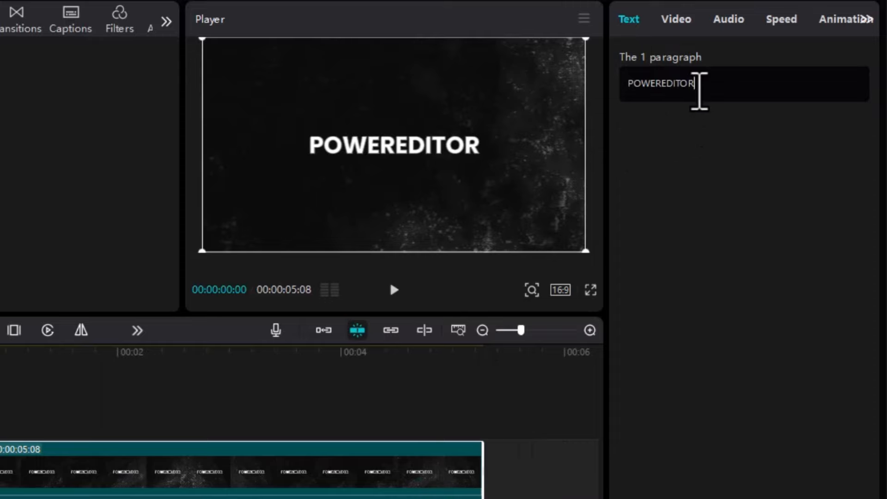
pyautogui.scroll(-1, 700, 92)
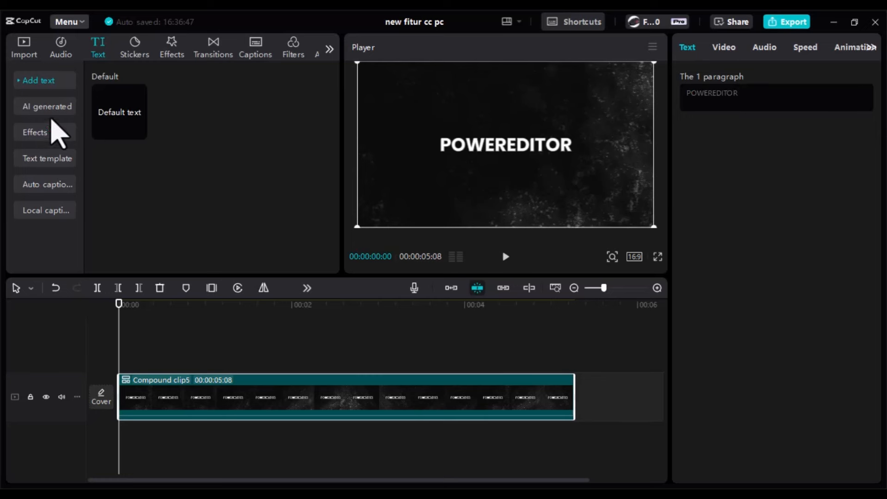
# - Add the grid image Vertical white_1.png from the imported media to the track above the compound clip
pyautogui.click(26, 53)
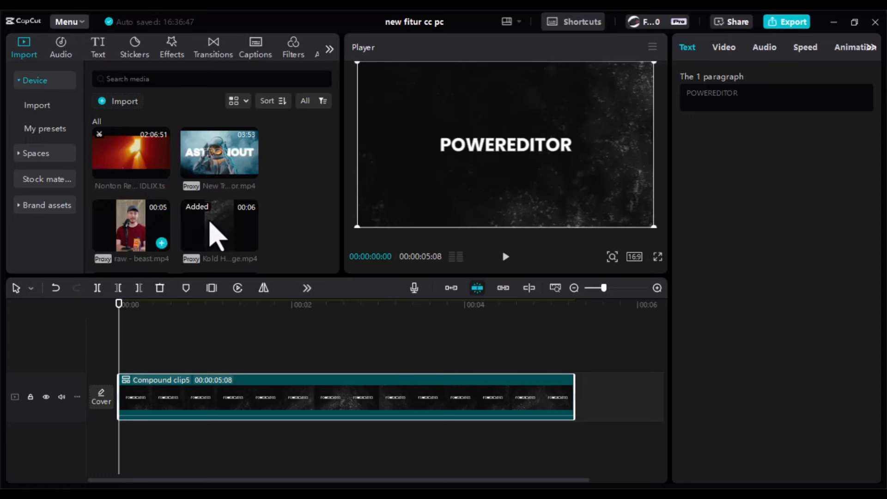
pyautogui.scroll(-2, 224, 233)
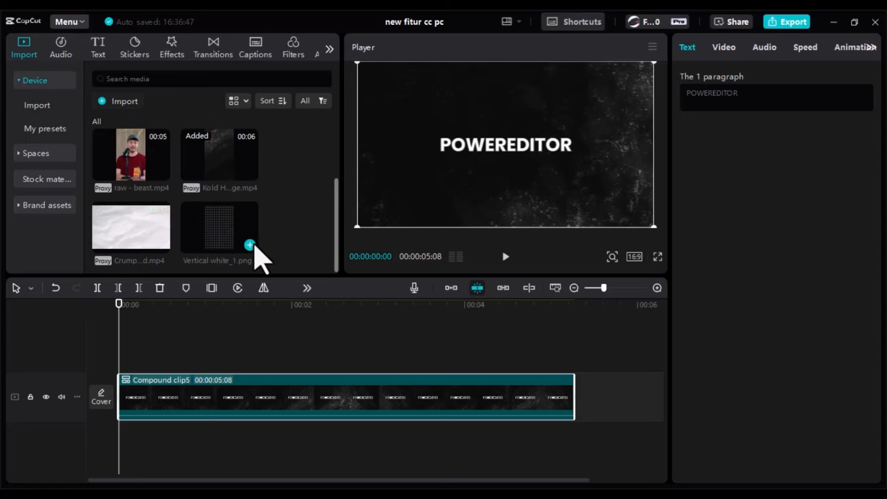
pyautogui.moveTo(255, 247); pyautogui.dragTo(138, 370)
# - Scale the grid overlay to 215% to fill the frame, reduce its opacity to 13%, and check it in full screen
pyautogui.moveTo(553, 226); pyautogui.dragTo(749, 307)
pyautogui.click(704, 279)
pyautogui.moveTo(780, 339); pyautogui.dragTo(673, 337)
pyautogui.click(658, 256)
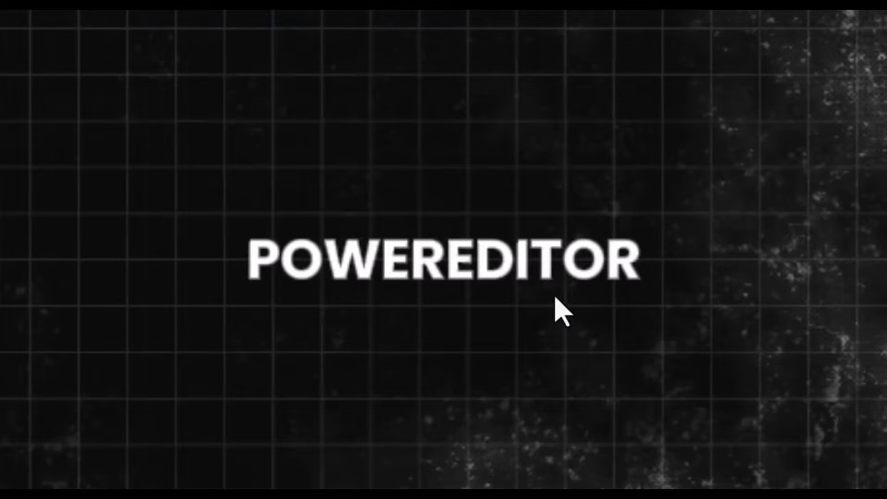
pyautogui.press('Escape')
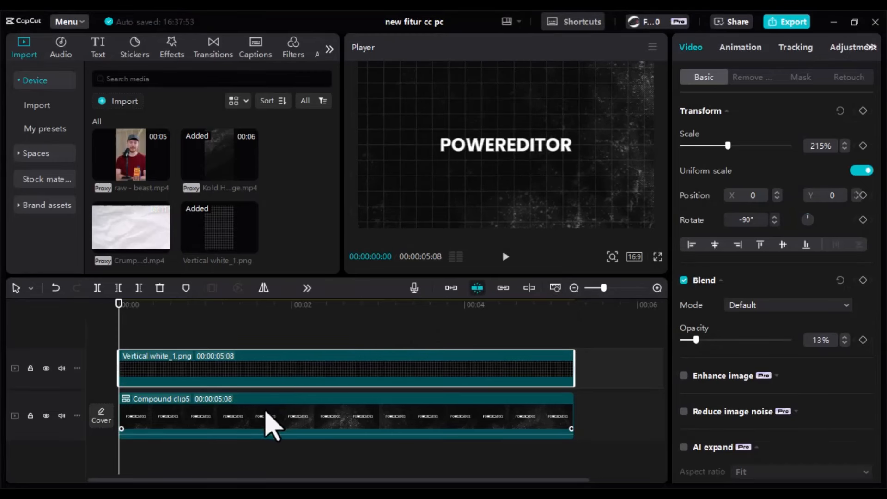
# - Combine the grid overlay and the existing compound clip into a new compound clip and play it in full screen
pyautogui.click(266, 411)
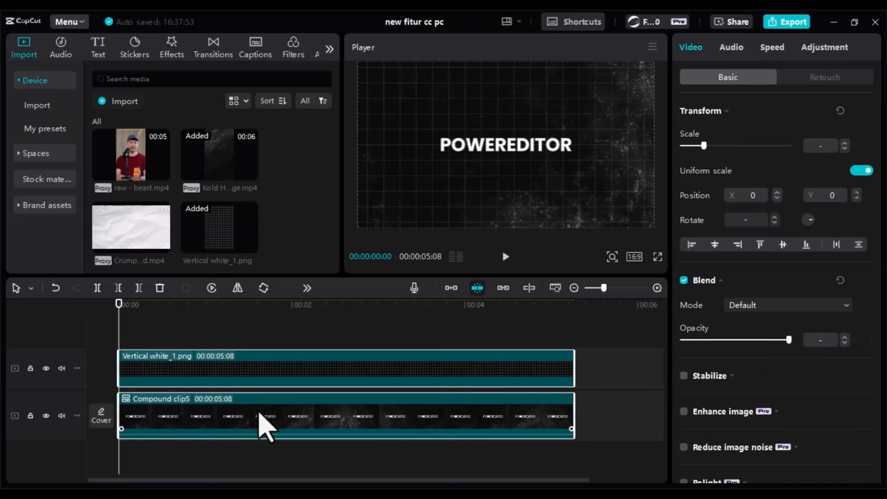
pyautogui.rightClick(260, 413)
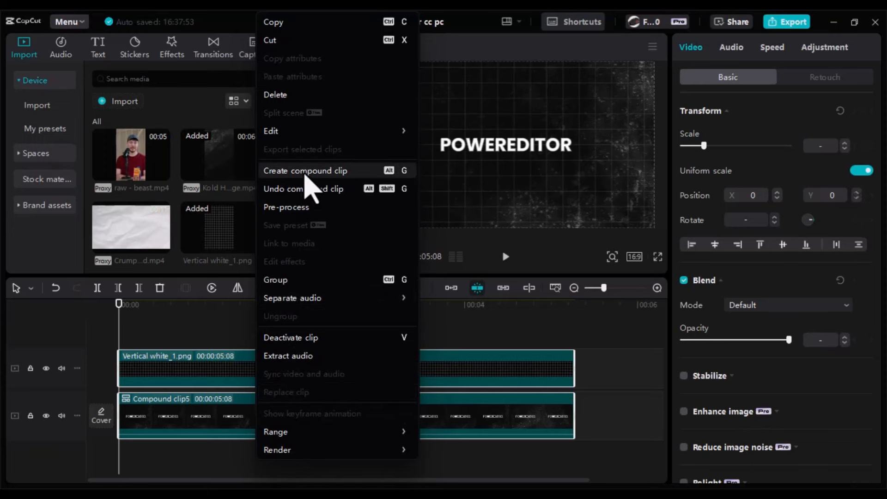
pyautogui.click(301, 177)
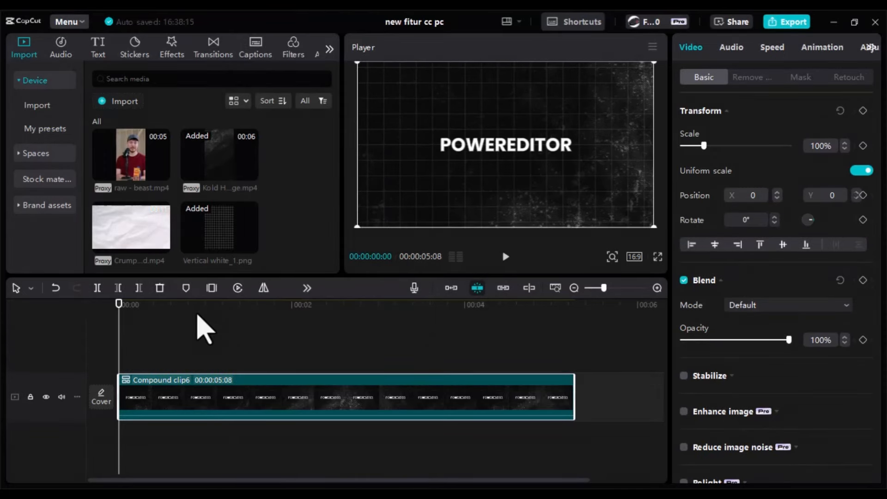
pyautogui.click(174, 312)
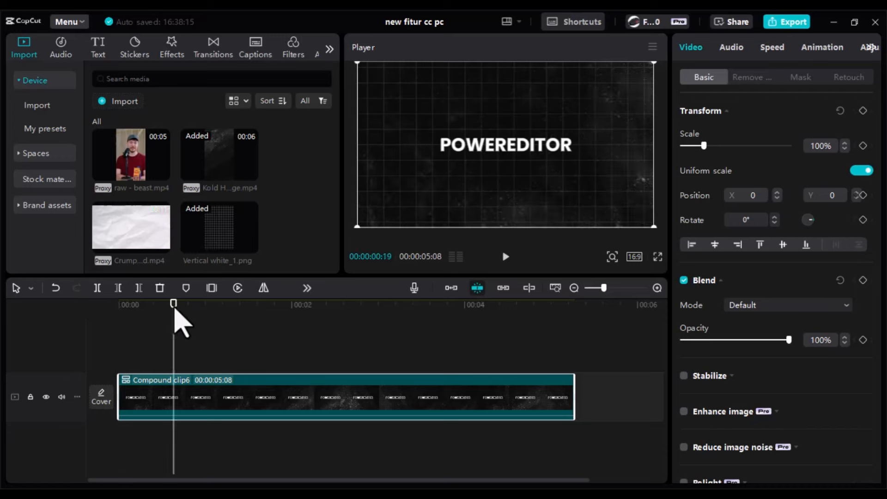
pyautogui.hotkey('ctrl', 'shift', 'f')
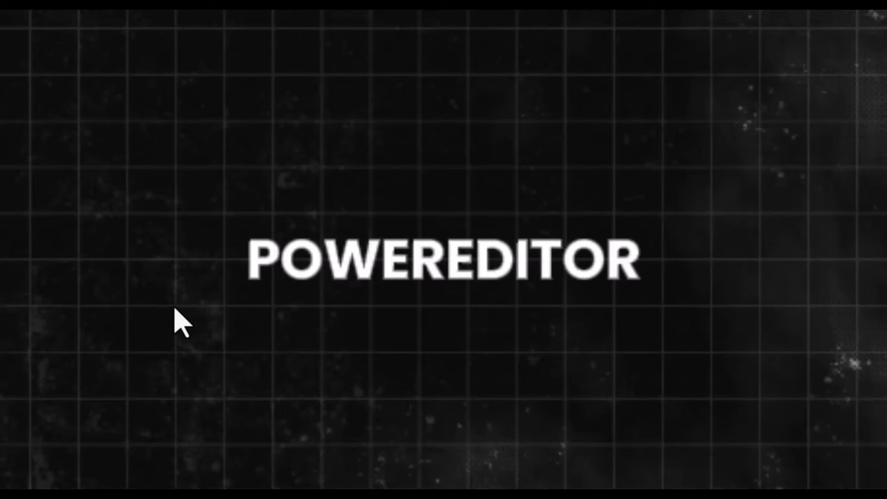
pyautogui.press('space')
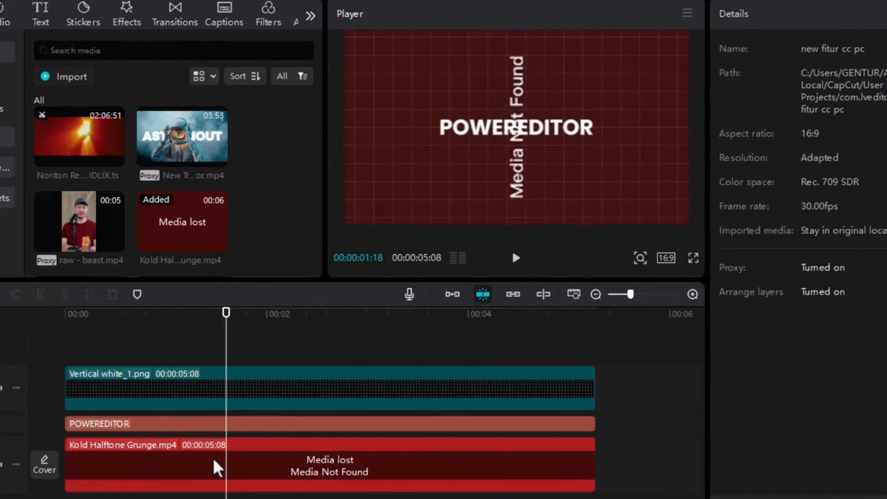
# - Relink the lost Kold Halftone Grunge.mp4 clip to its file in the 2. POWEREDITOR > BAHAN > ASET VIDEO > BACKGROUND folder
pyautogui.click(217, 467)
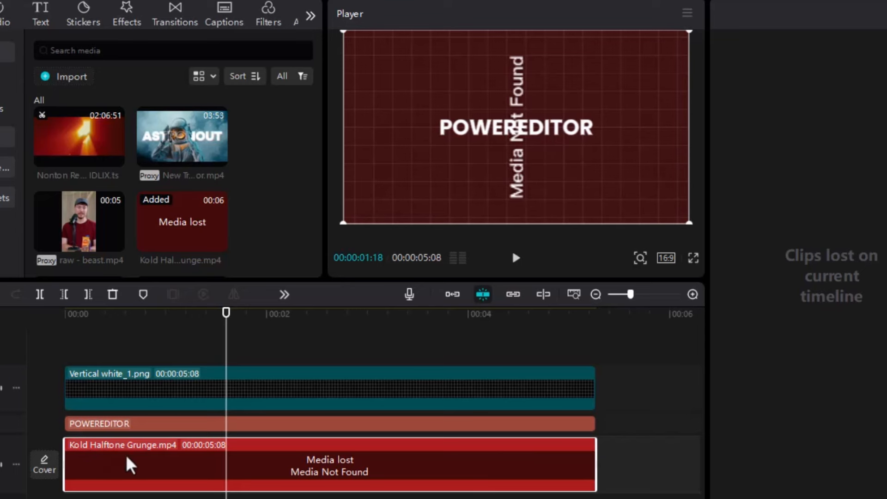
pyautogui.rightClick(203, 468)
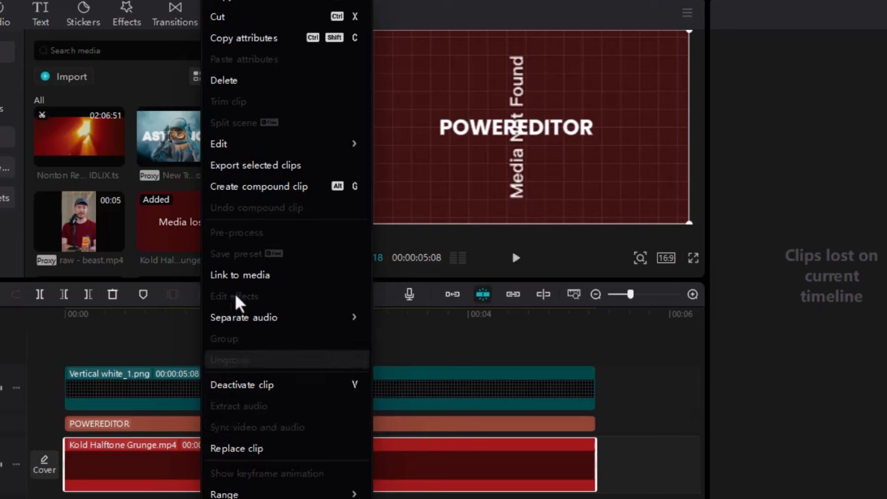
pyautogui.click(264, 277)
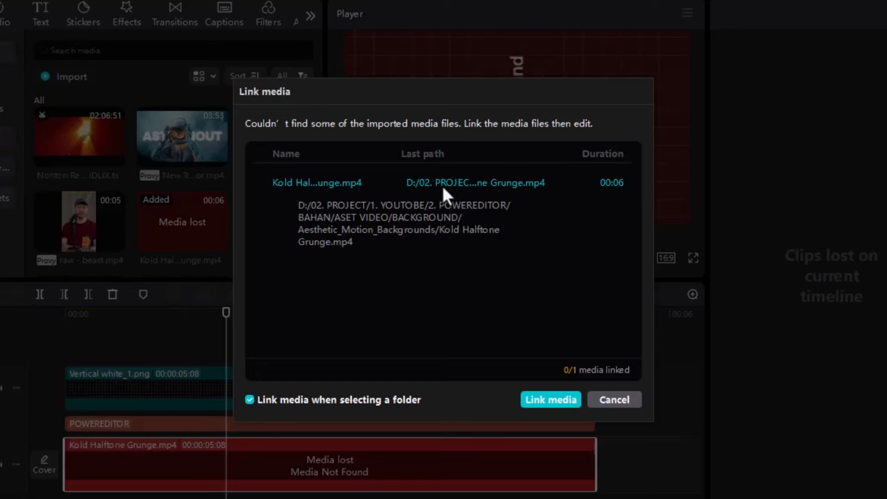
pyautogui.click(549, 400)
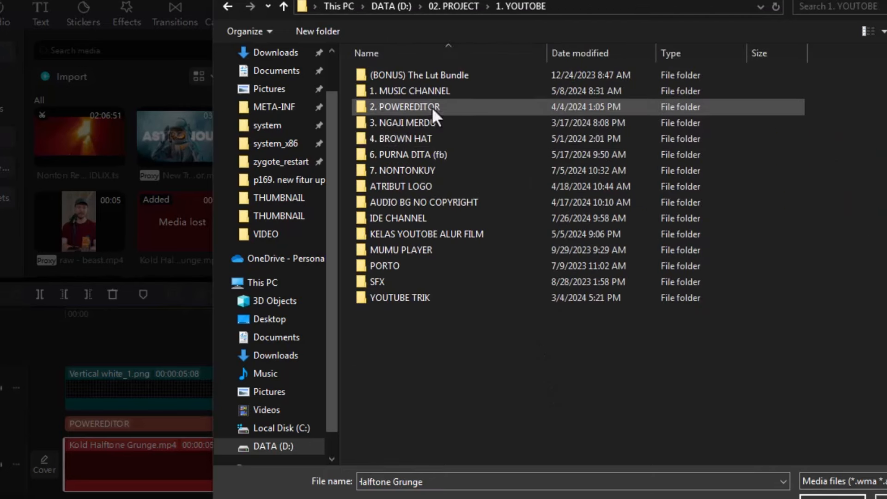
pyautogui.doubleClick(433, 108)
pyautogui.doubleClick(482, 74)
pyautogui.doubleClick(441, 135)
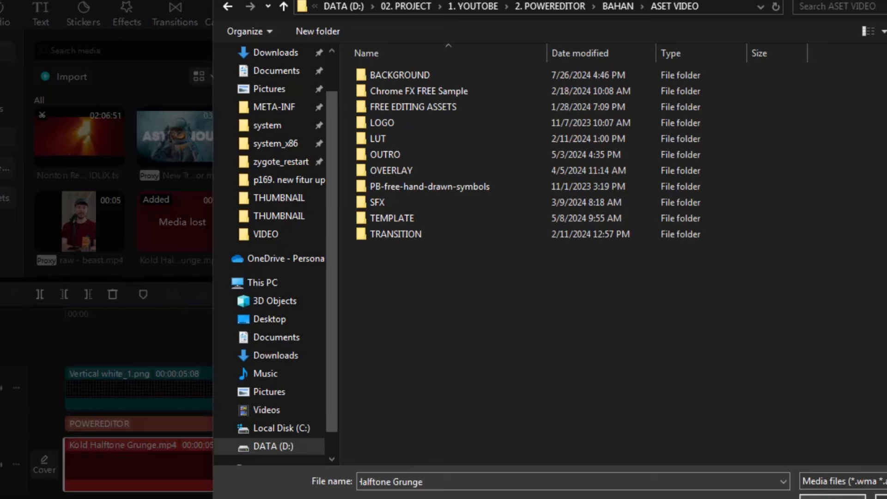
pyautogui.press('Return')
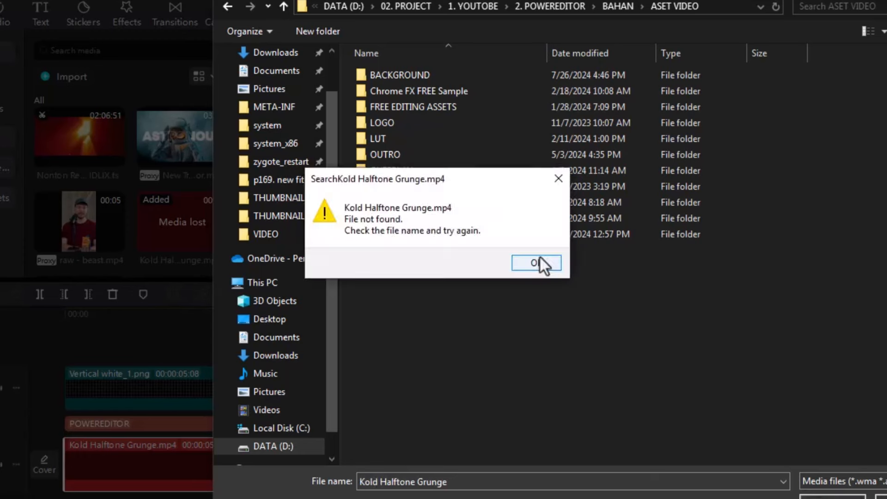
pyautogui.click(535, 261)
pyautogui.doubleClick(416, 74)
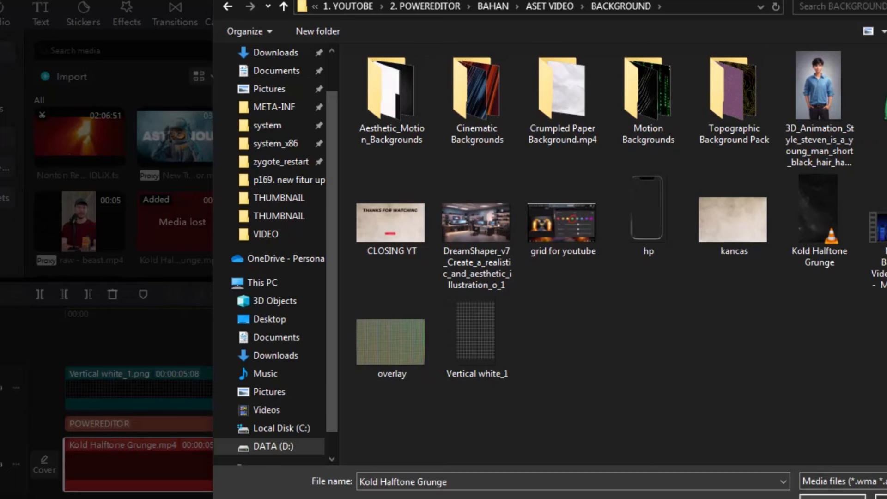
pyautogui.press('Return')
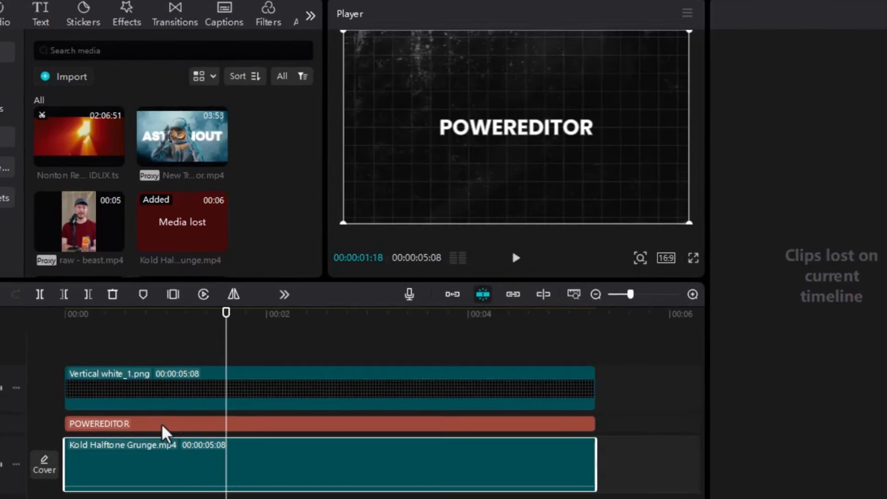
pyautogui.click(353, 454)
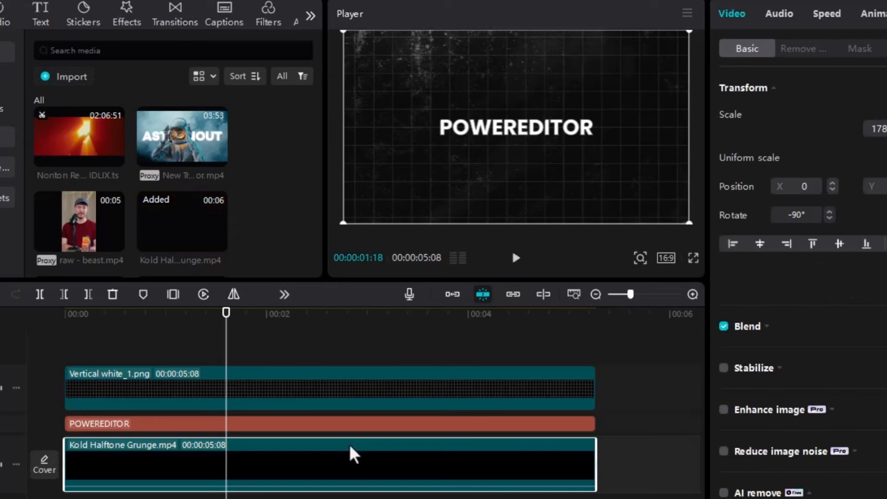
# - Inspect the Vertical white_1.png clip on the timeline and the options of its source image in the media library
pyautogui.click(239, 360)
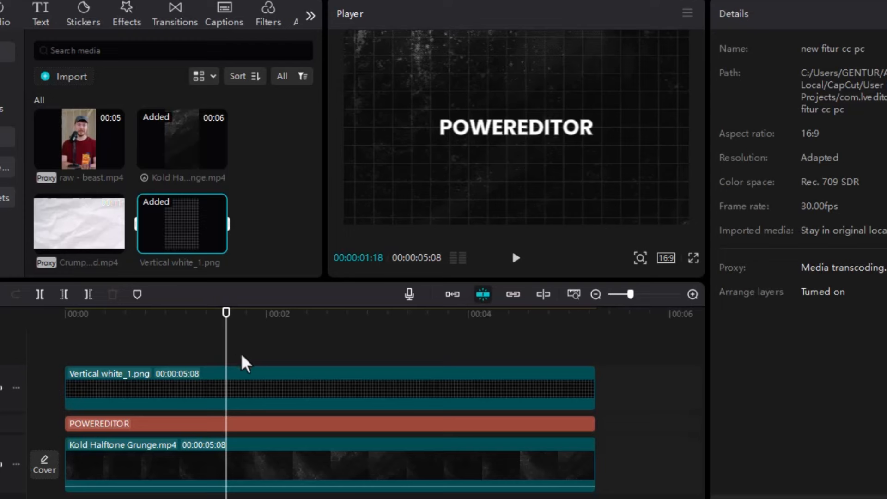
pyautogui.click(226, 402)
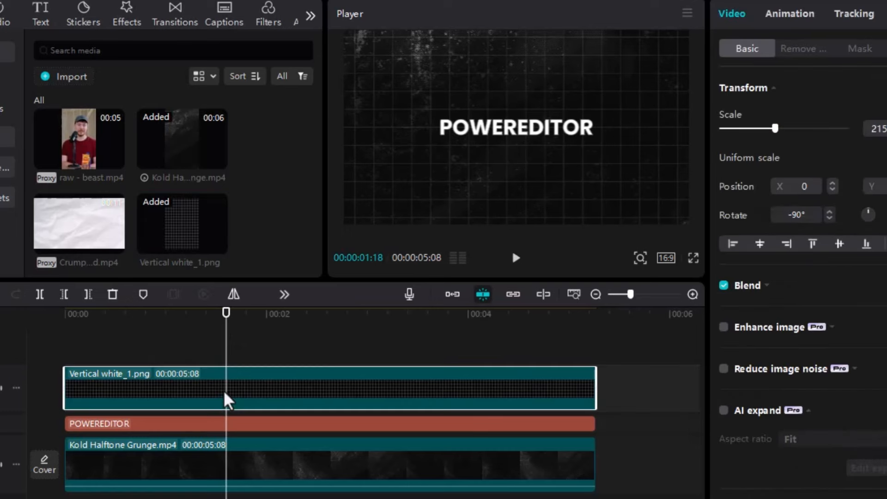
pyautogui.click(184, 237)
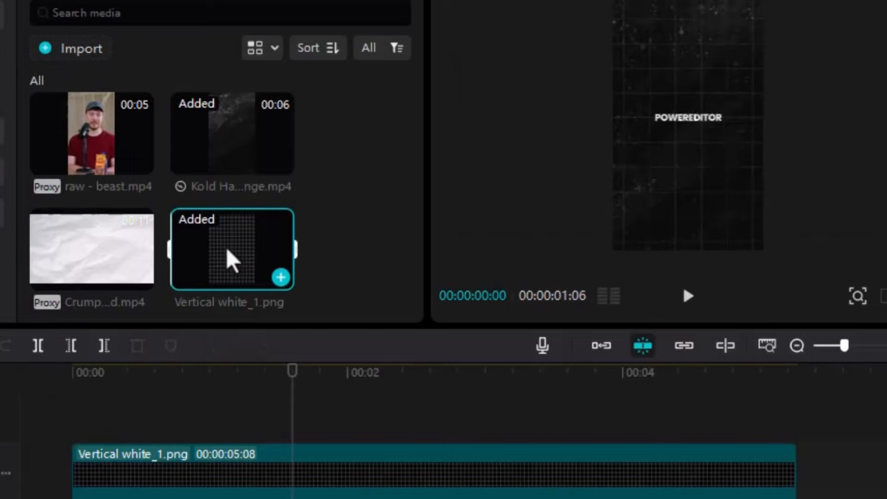
pyautogui.rightClick(227, 252)
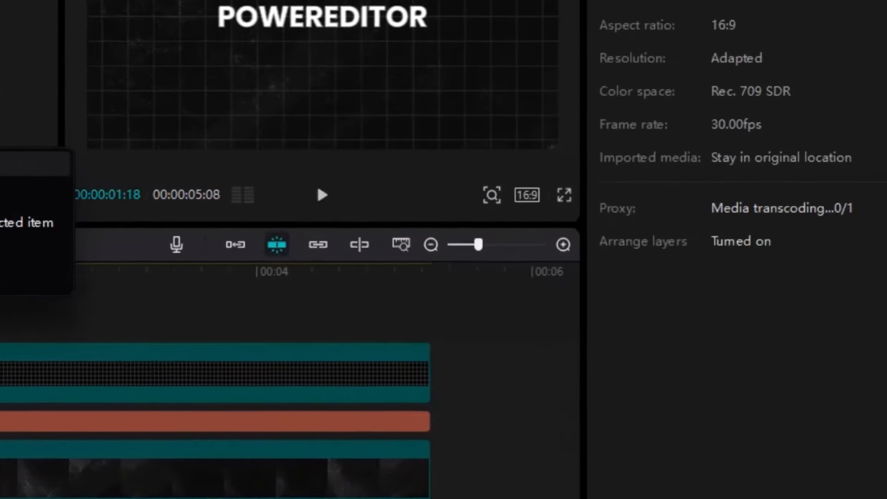
pyautogui.click(270, 273)
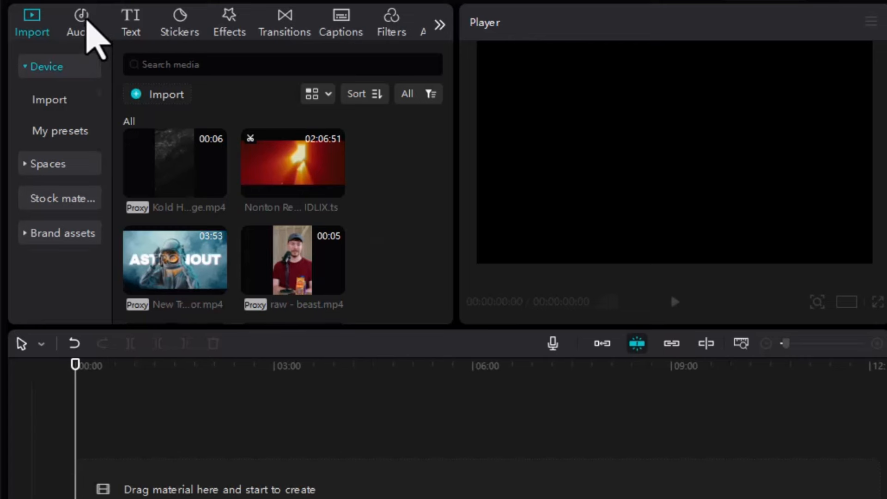
# - View the audio extraction area, and preview Detail video - YouTube Studio.mp4 from the Downloads > Video folder in File Explorer
pyautogui.click(86, 22)
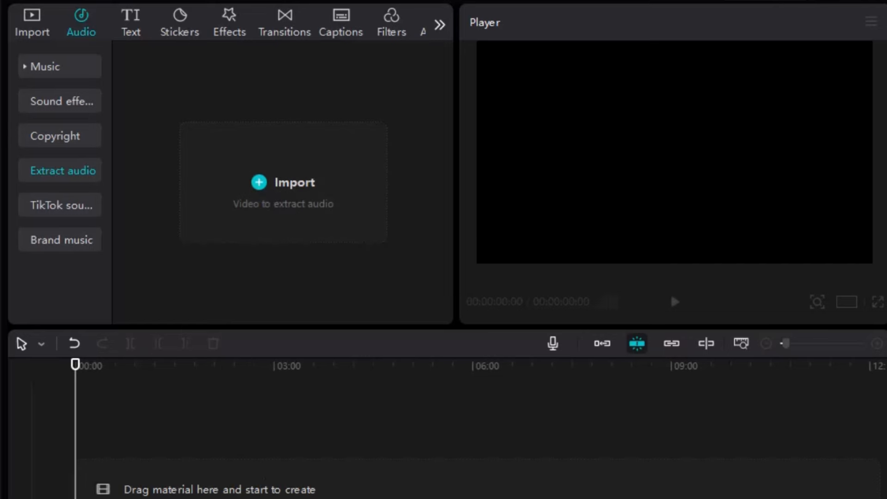
pyautogui.click(278, 494)
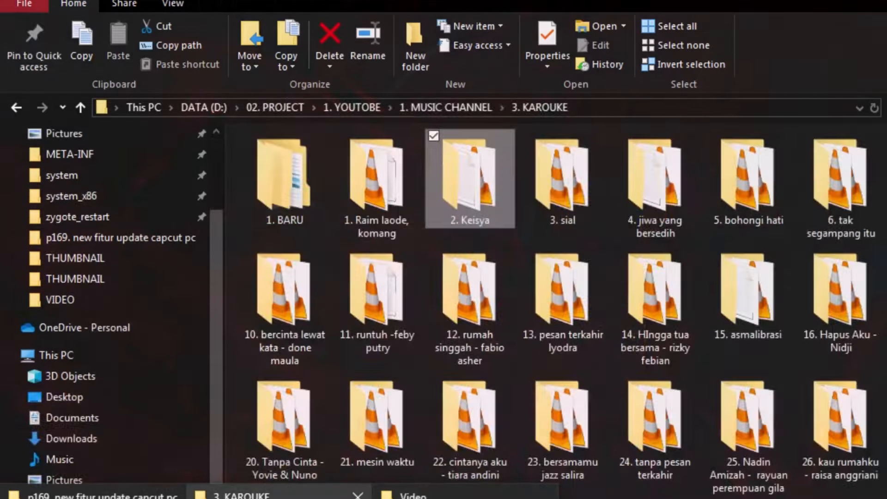
pyautogui.click(406, 495)
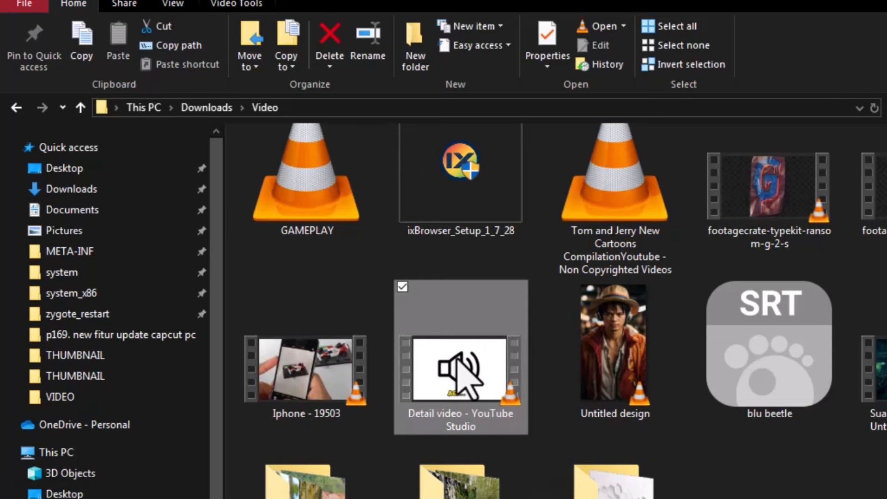
pyautogui.doubleClick(491, 375)
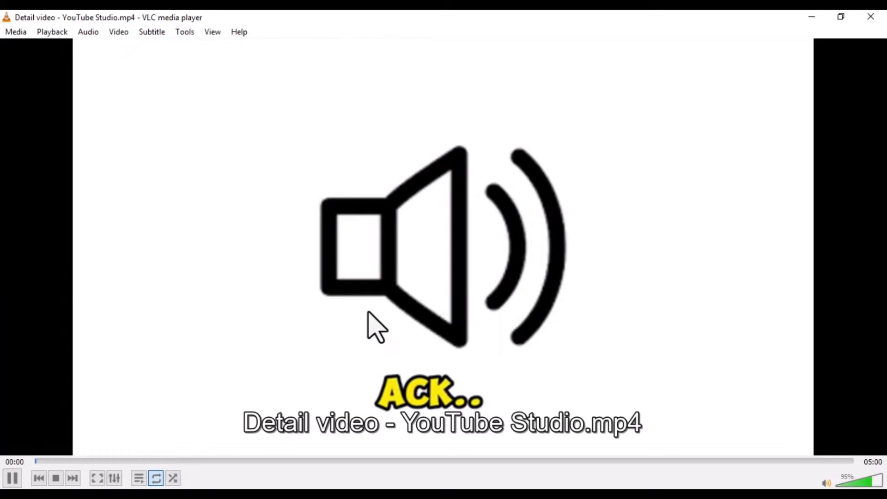
pyautogui.click(870, 17)
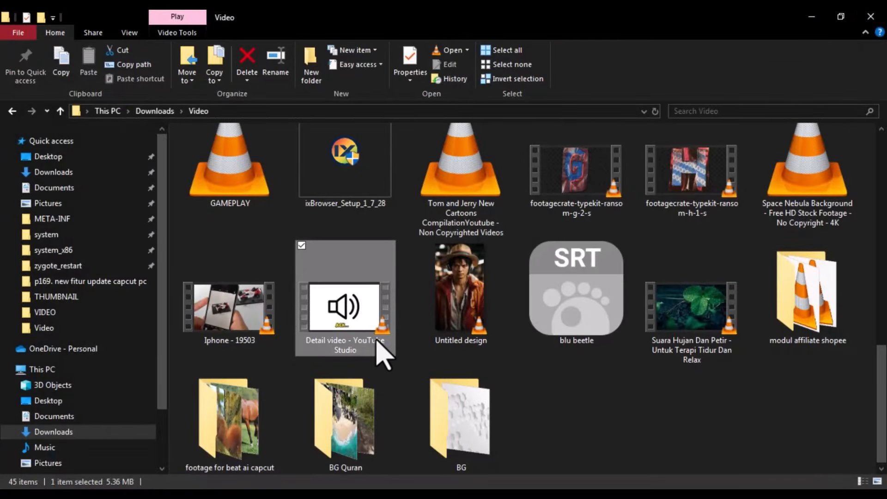
pyautogui.moveTo(377, 340)
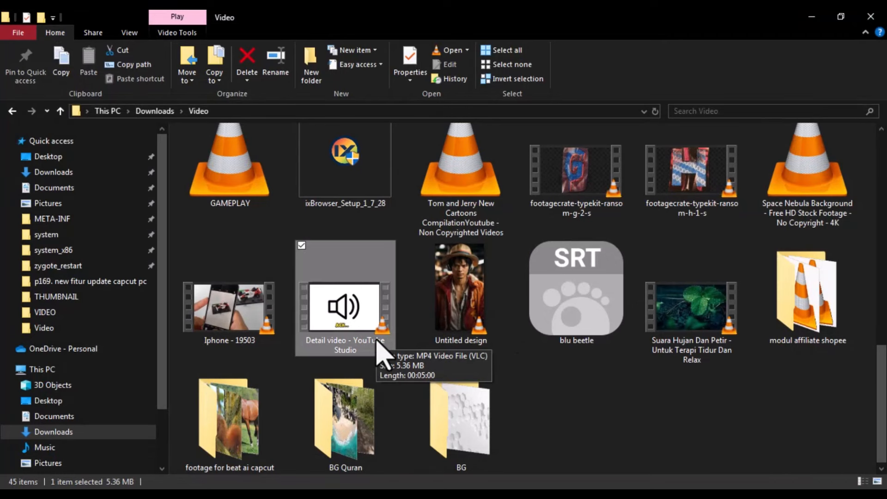
# - Extract the audio from Detail video - YouTube Studio.mp4, add it to the timeline and play it from near the start
pyautogui.moveTo(377, 355); pyautogui.dragTo(230, 197)
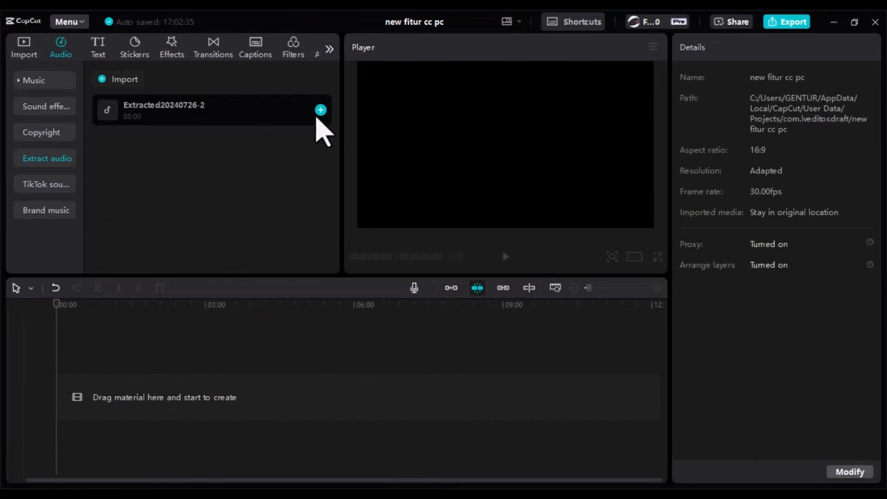
pyautogui.click(320, 110)
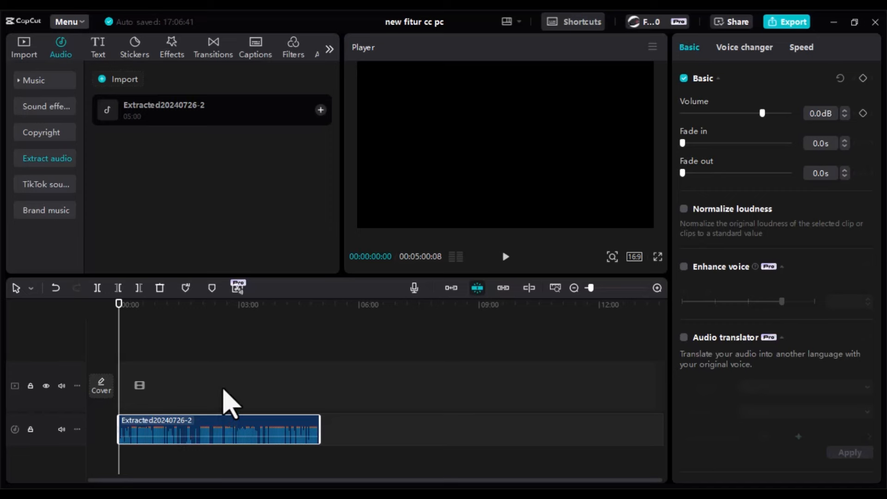
pyautogui.click(136, 312)
pyautogui.press('space')
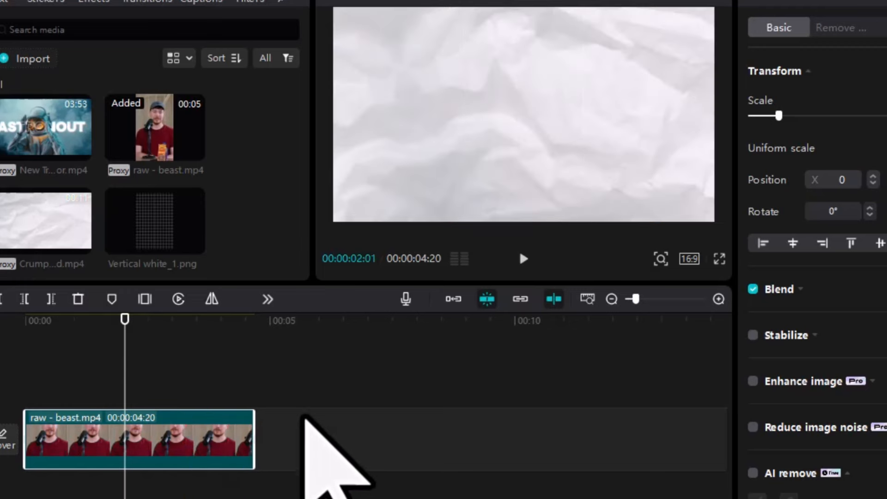
# - Place Crumpled Paper Background.mp4 on the main track with a small gap after raw - beast.mp4, and check both clips
pyautogui.moveTo(298, 436); pyautogui.dragTo(276, 436)
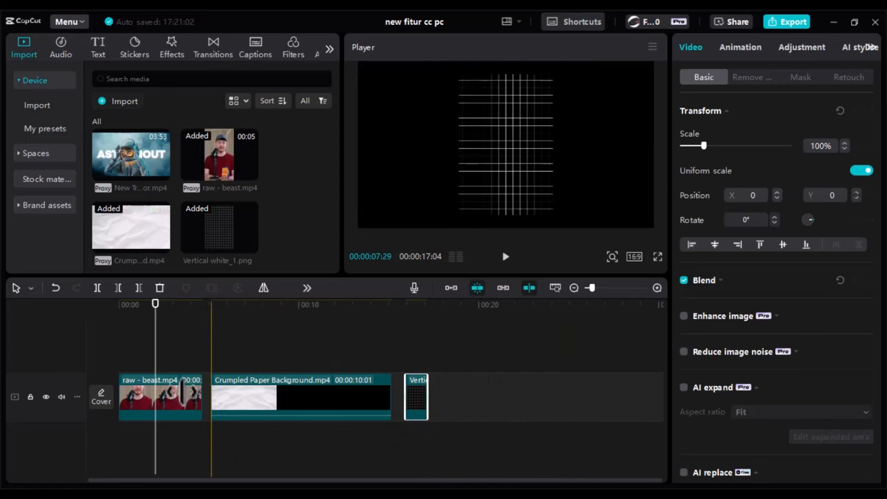
pyautogui.click(185, 396)
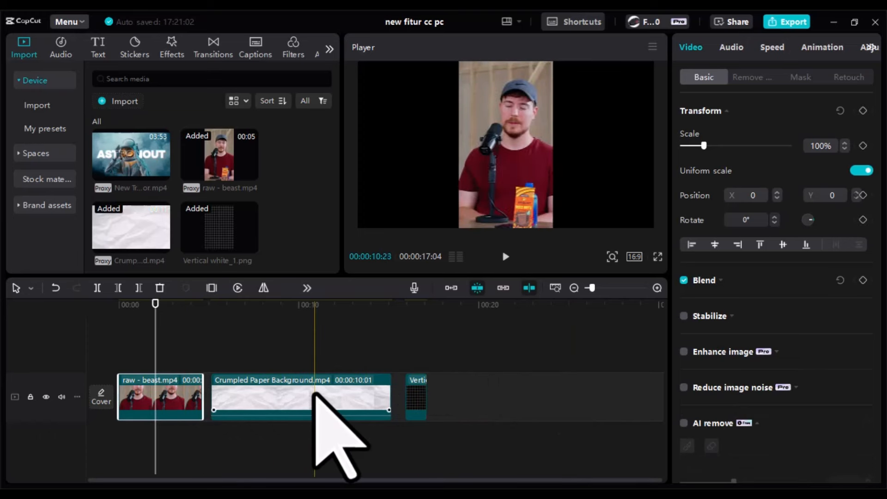
pyautogui.click(315, 393)
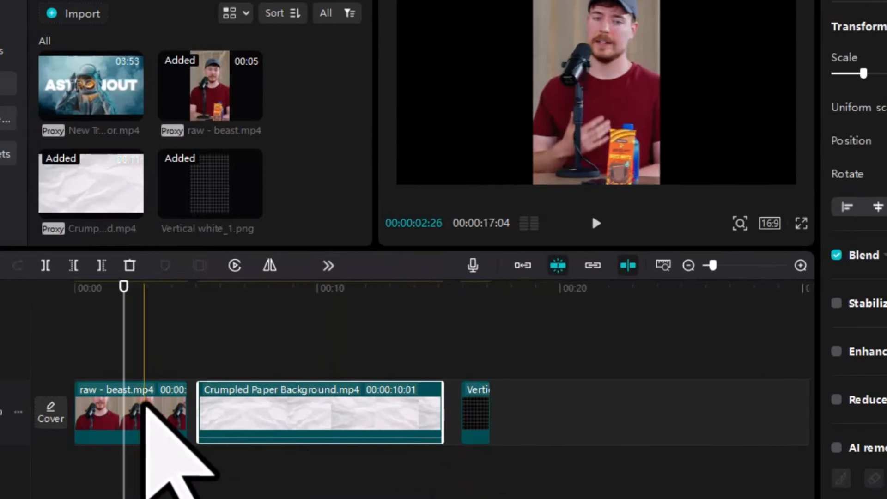
# - Recover the audio of the raw - beast.mp4 clip on the timeline
pyautogui.click(166, 393)
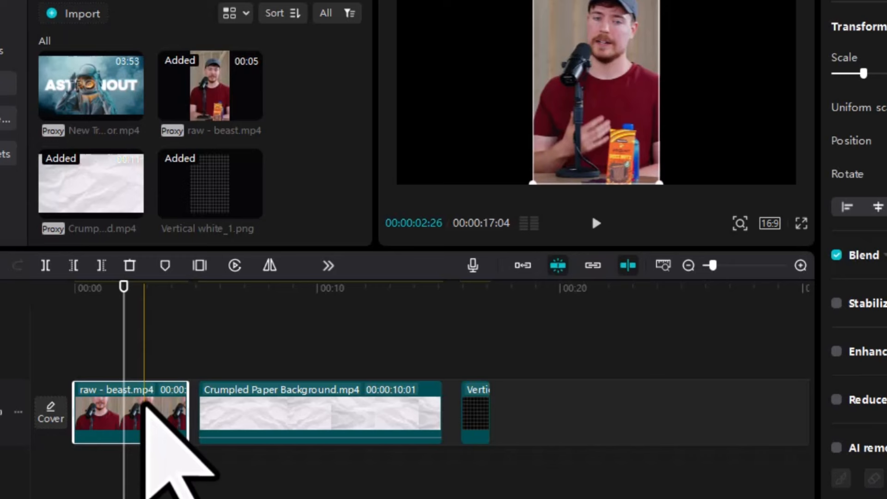
pyautogui.rightClick(144, 400)
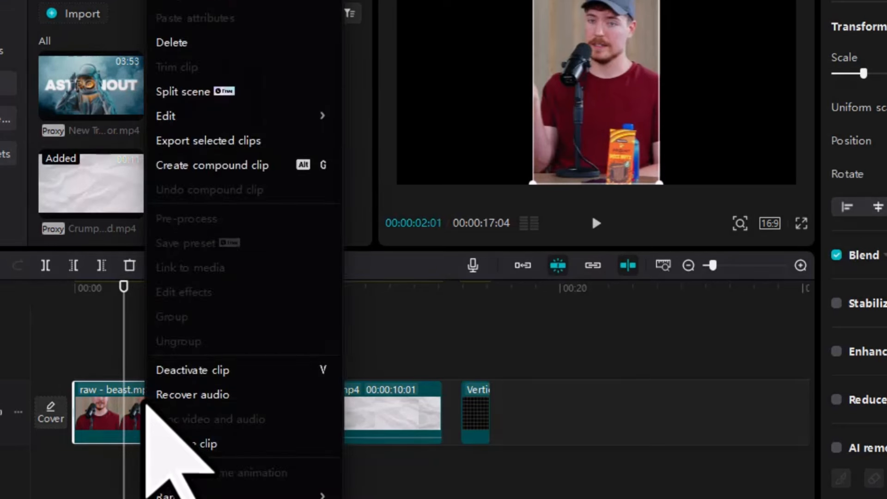
pyautogui.click(206, 394)
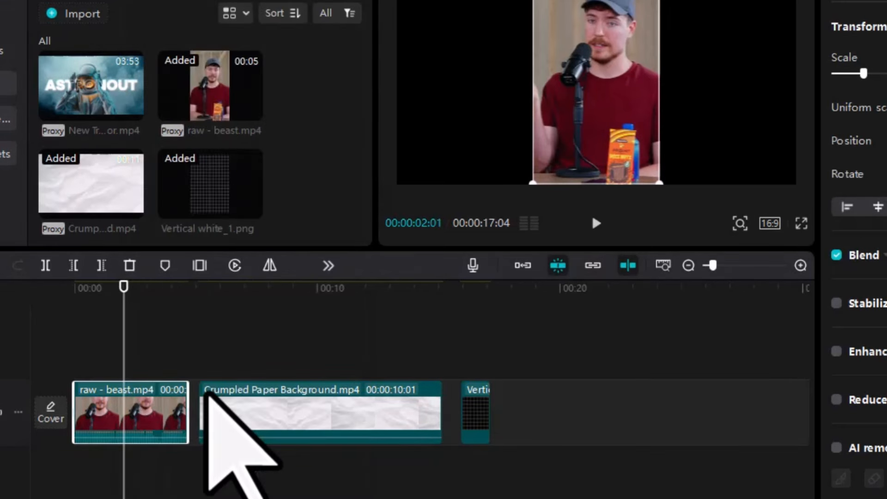